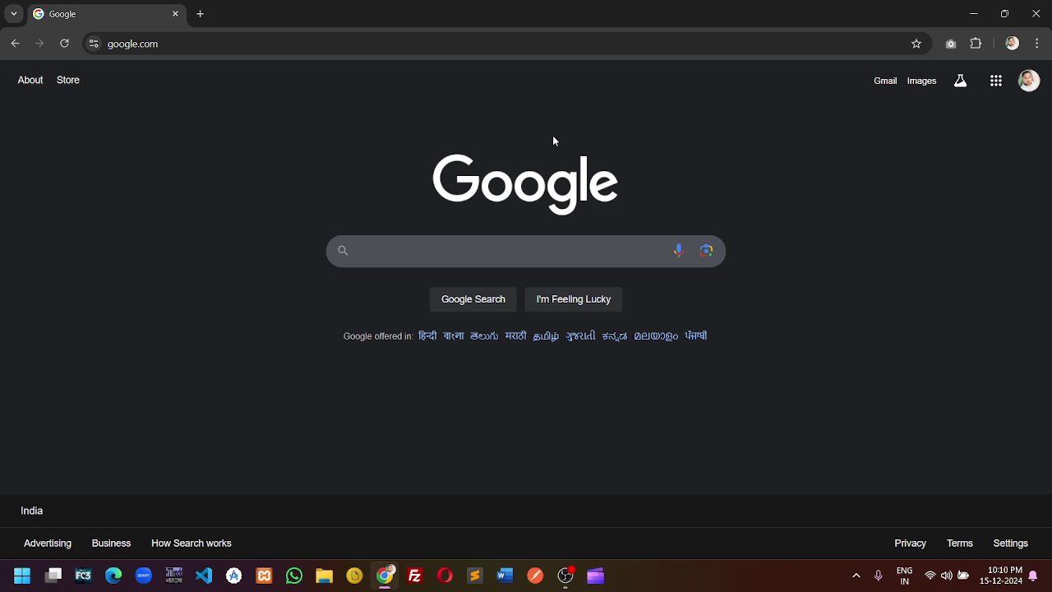
- Search the web for httrack and open the download page of the HTTrack website
{"action": "left_click", "coordinate": [207, 46]}
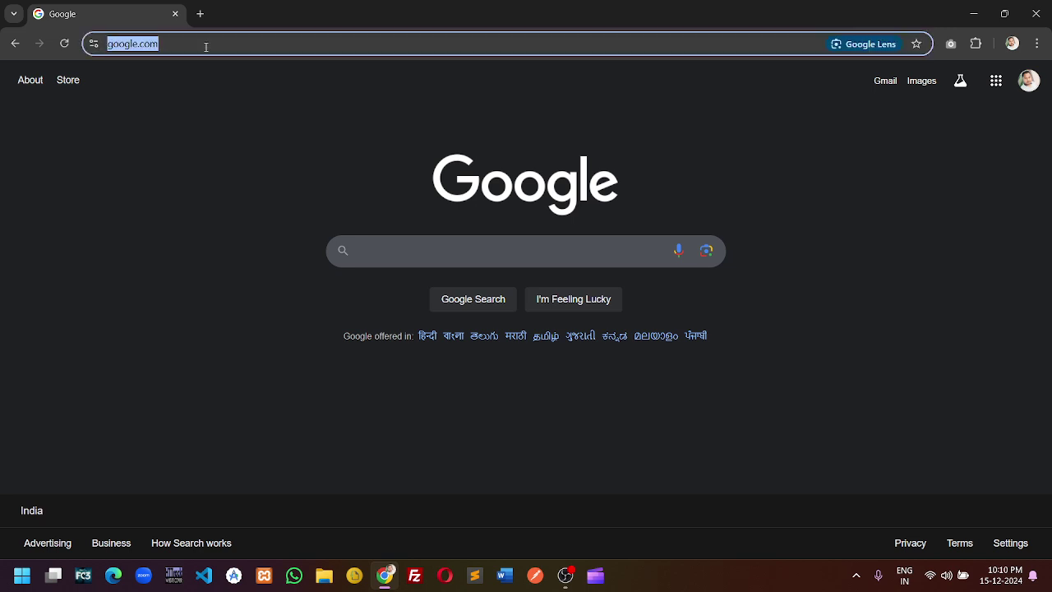
{"action": "type", "text": "httrack"}
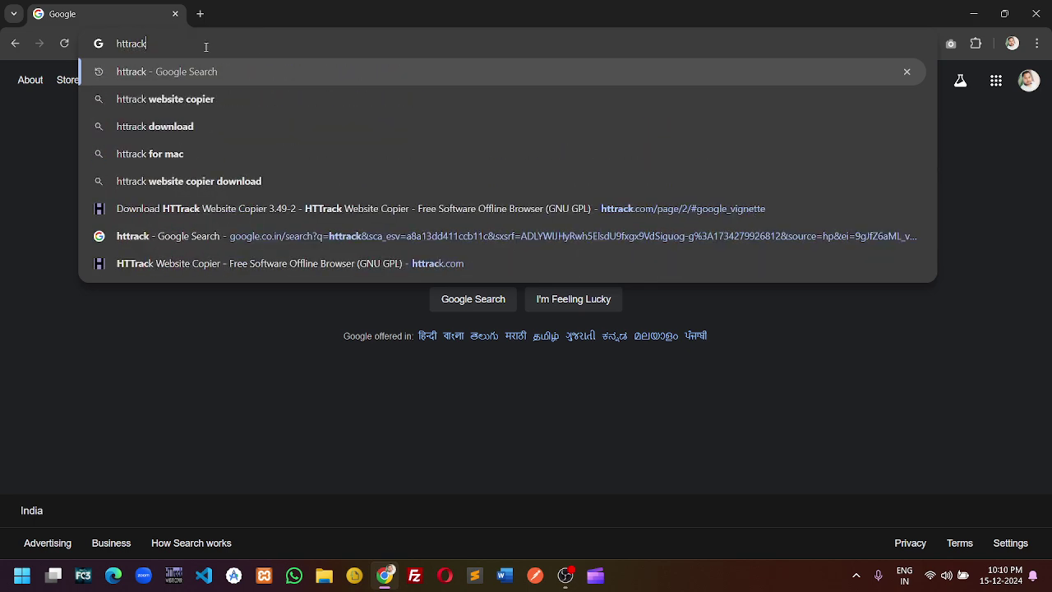
{"action": "key", "text": "Return"}
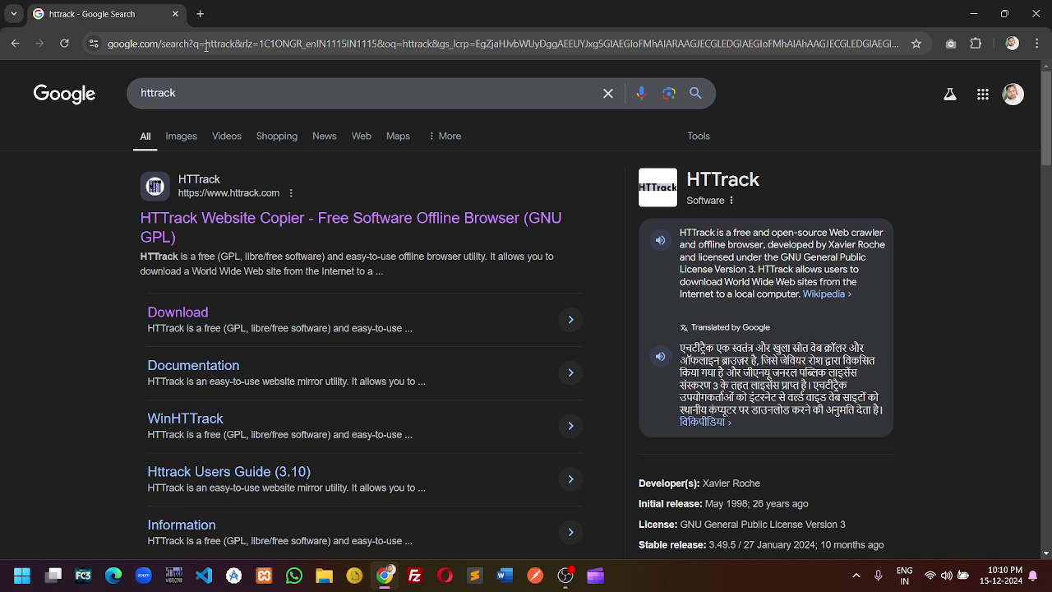
{"action": "left_click", "coordinate": [245, 225]}
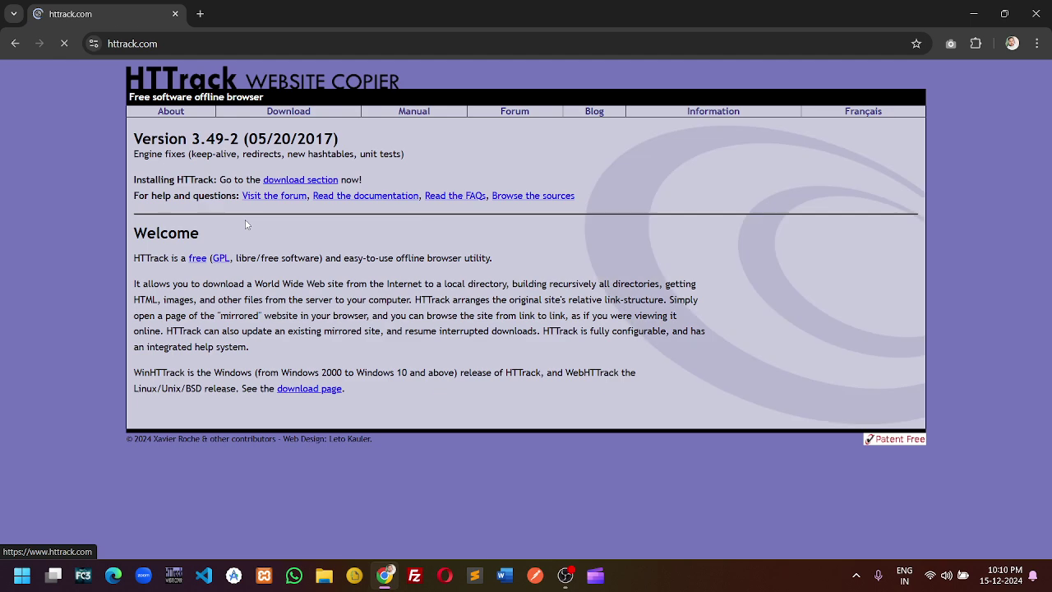
{"action": "left_click", "coordinate": [288, 111]}
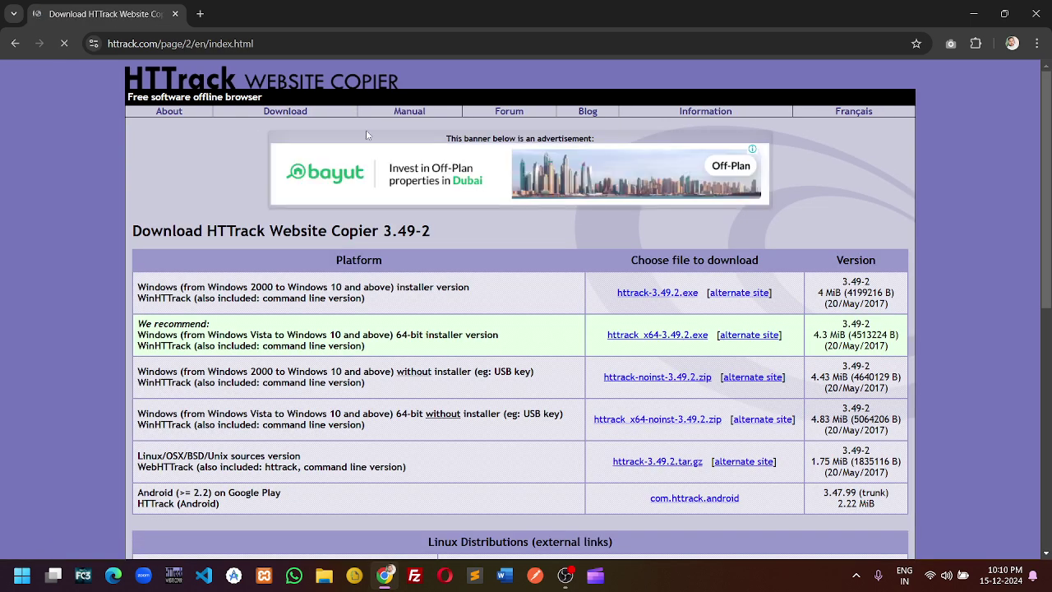
- Download the recommended 64-bit Windows installer httrack_x64-3.49.2.exe, dismiss the advertisement and show the downloaded file
{"action": "left_click", "coordinate": [667, 335]}
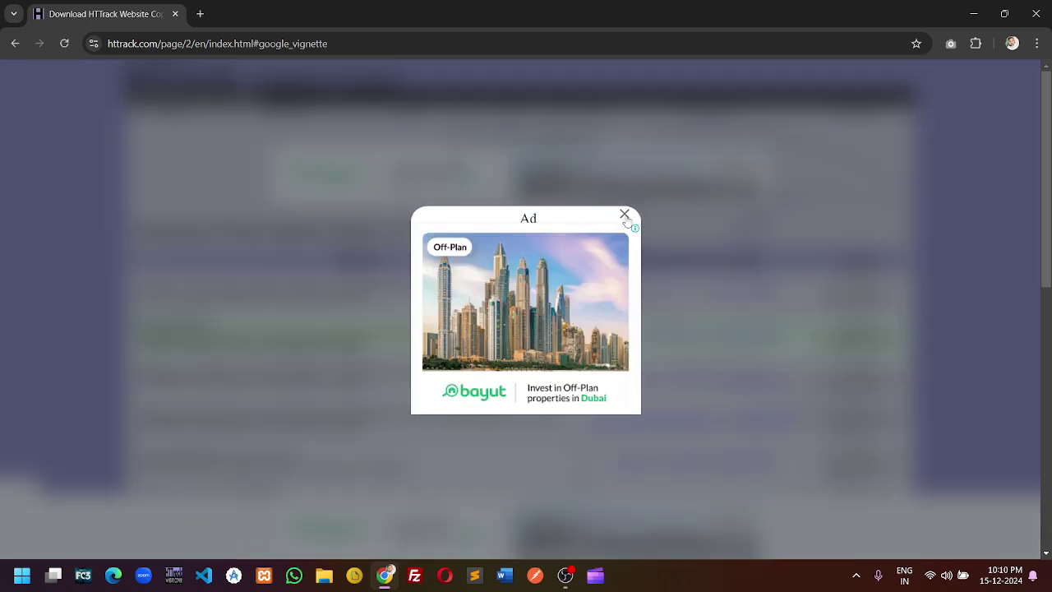
{"action": "left_click", "coordinate": [625, 215]}
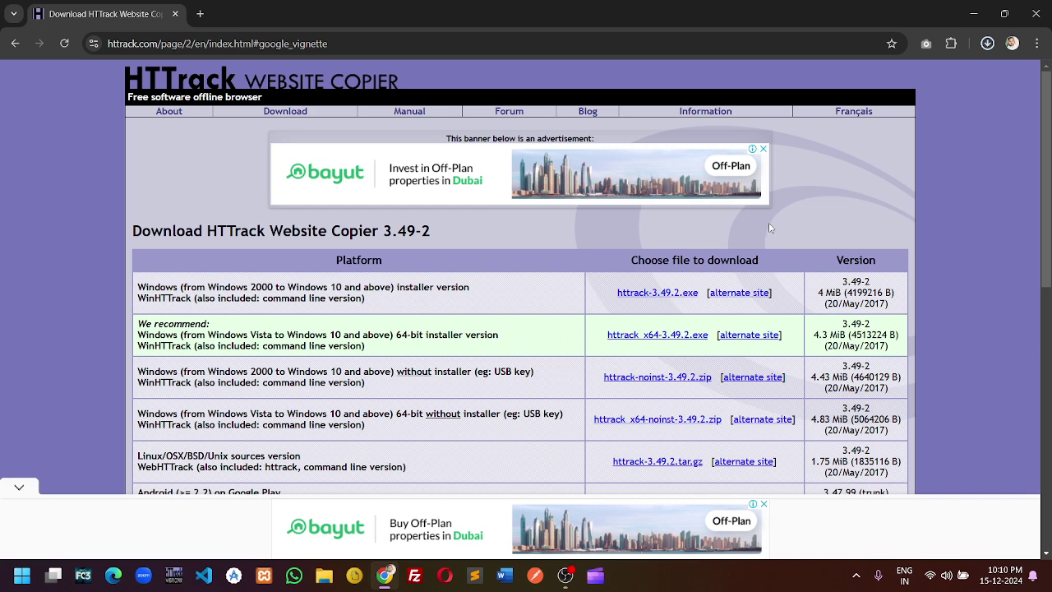
{"action": "left_click", "coordinate": [986, 46]}
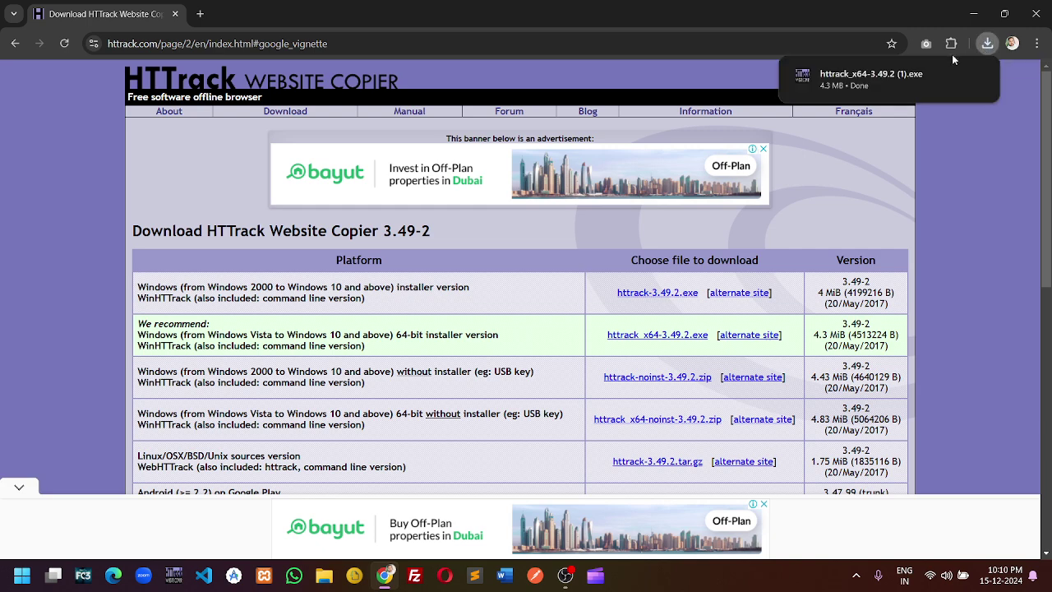
{"action": "mouse_move", "coordinate": [907, 70]}
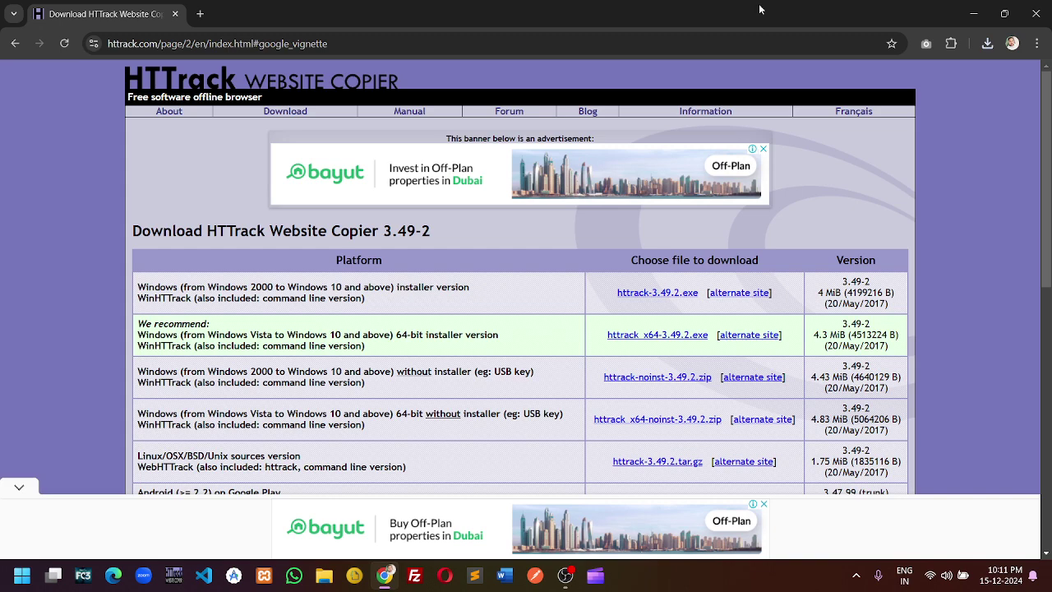
{"action": "left_click", "coordinate": [2, 583]}
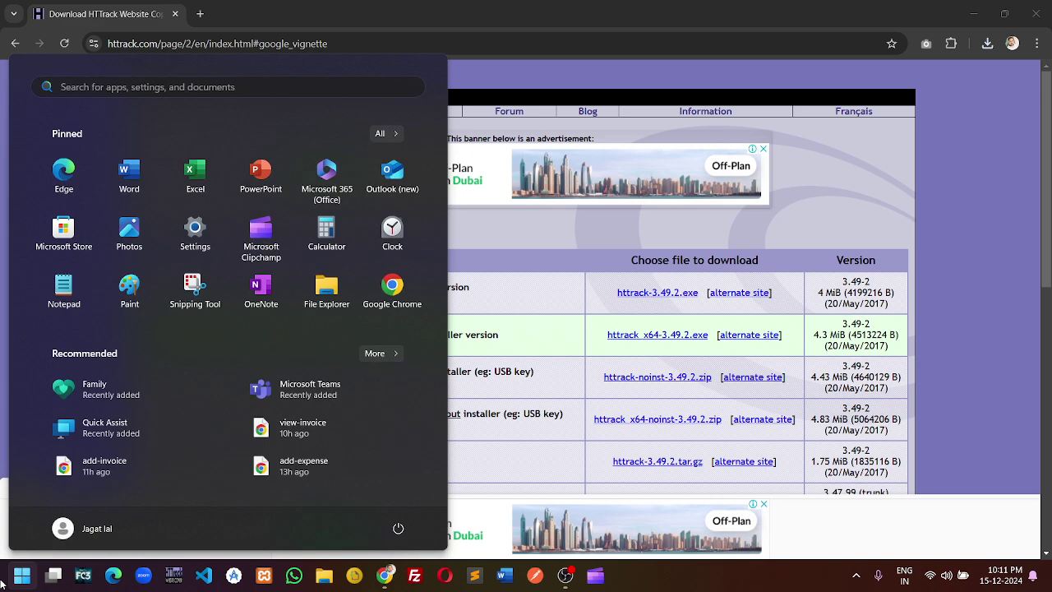
{"action": "type", "text": "httr"}
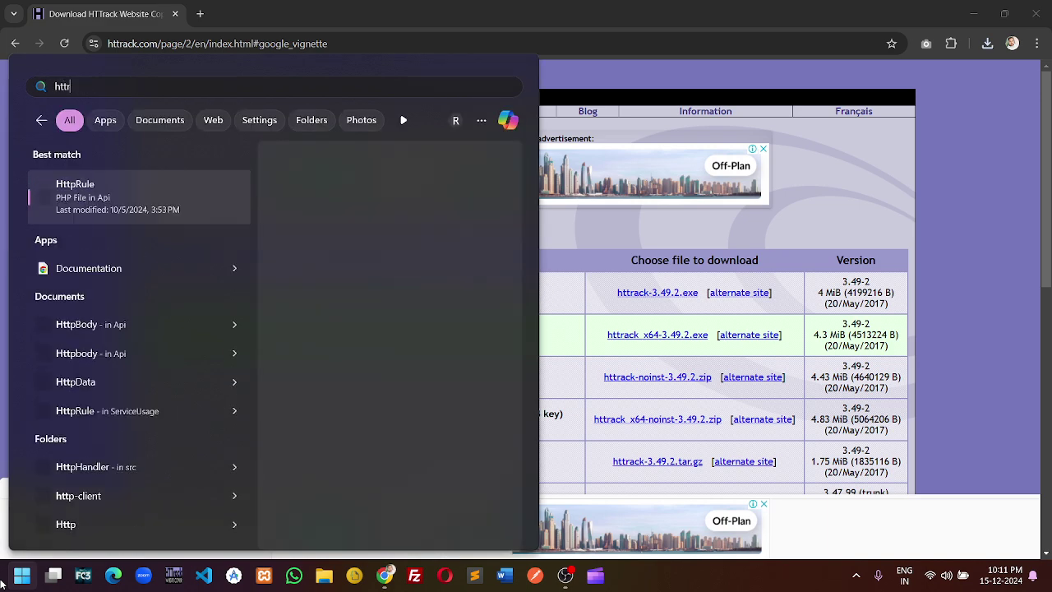
{"action": "type", "text": "a"}
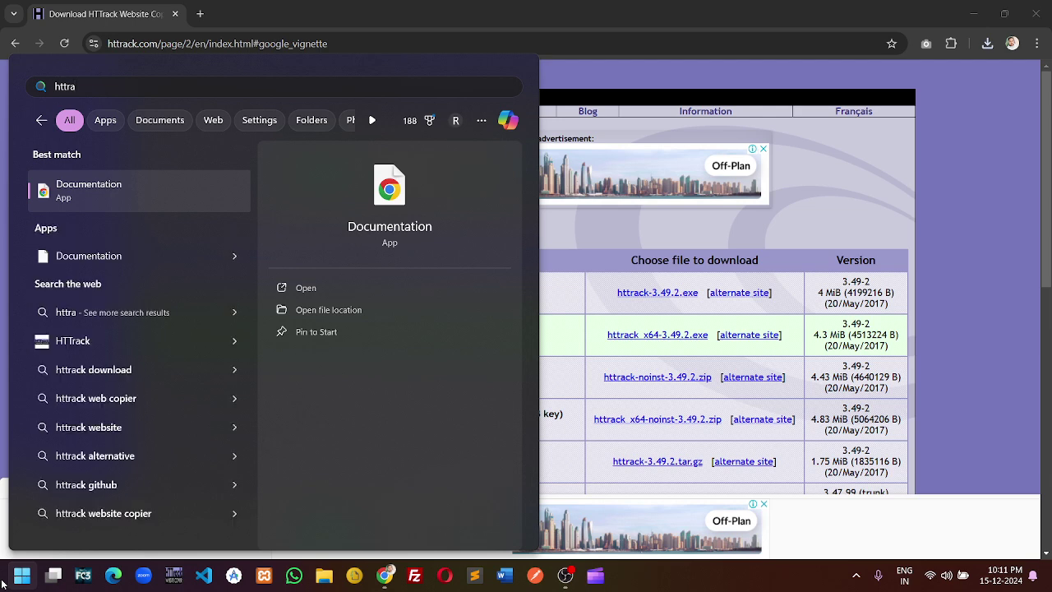
{"action": "key", "text": "BackSpace"}
{"action": "key", "text": "BackSpace"}
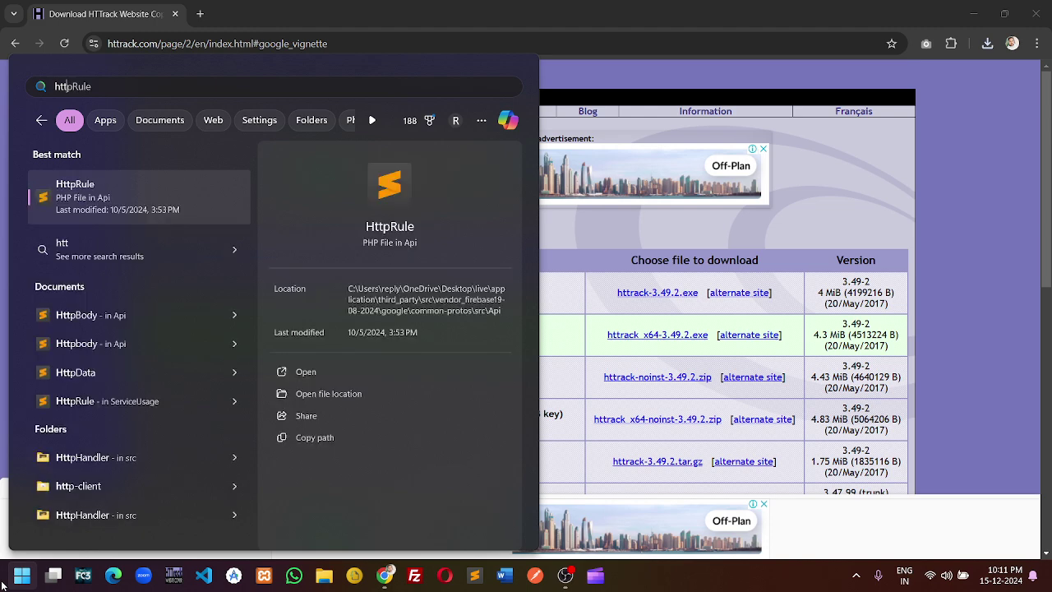
{"action": "key", "text": "BackSpace"}
{"action": "key", "text": "BackSpace"}
{"action": "key", "text": "BackSpace"}
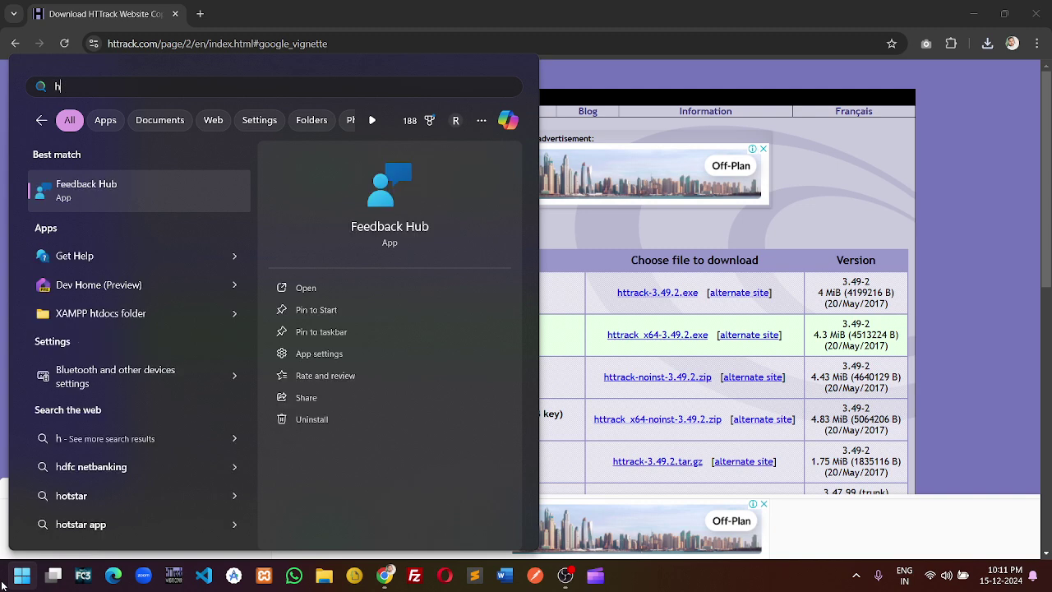
{"action": "key", "text": "BackSpace"}
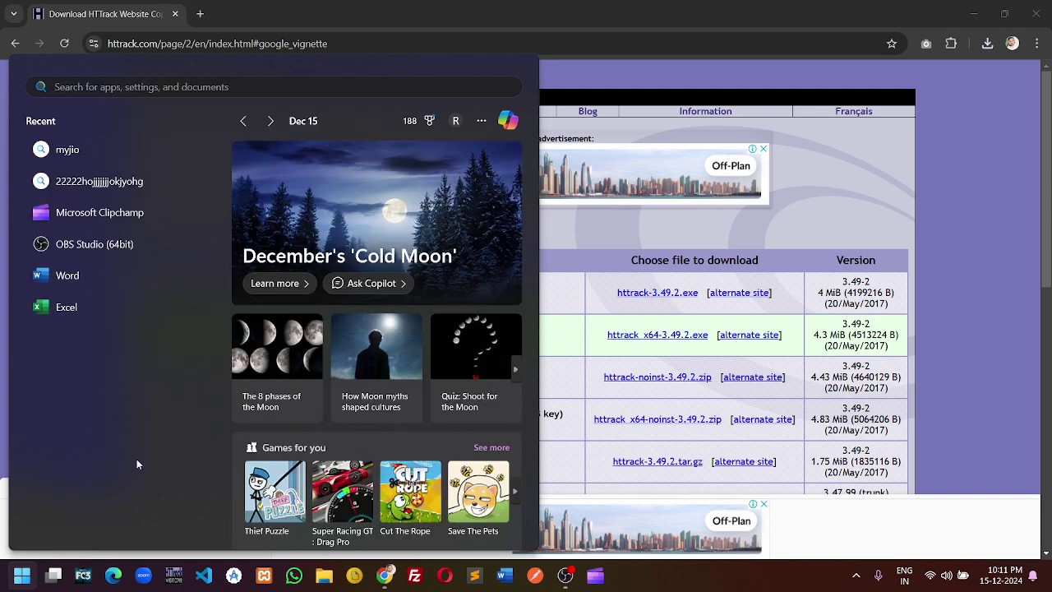
{"action": "left_click", "coordinate": [550, 19]}
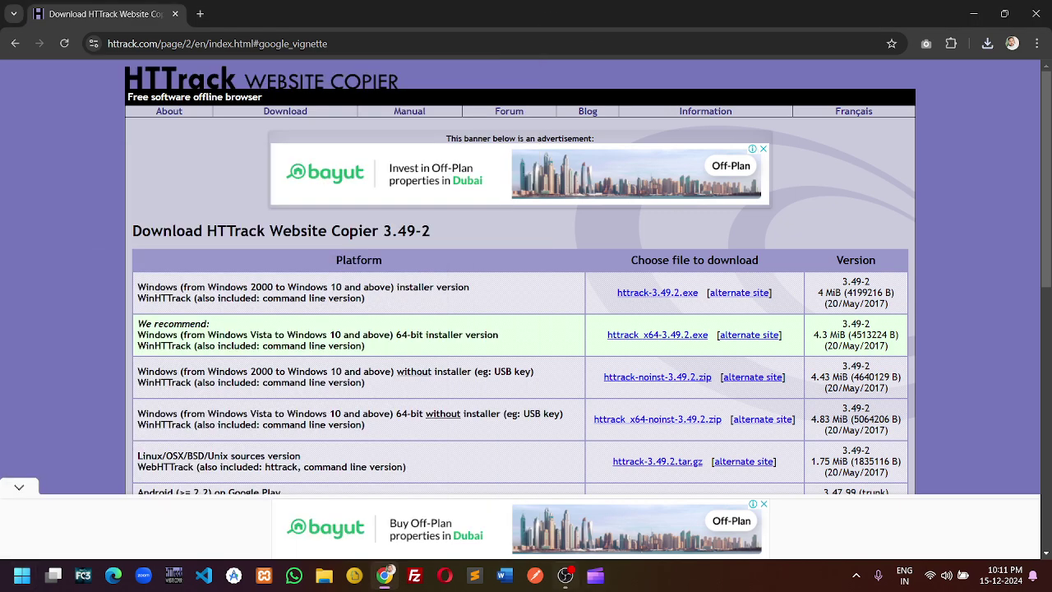
- Switch to WinHTTrack Website Copier and proceed to the new project form
{"action": "left_click", "coordinate": [174, 577]}
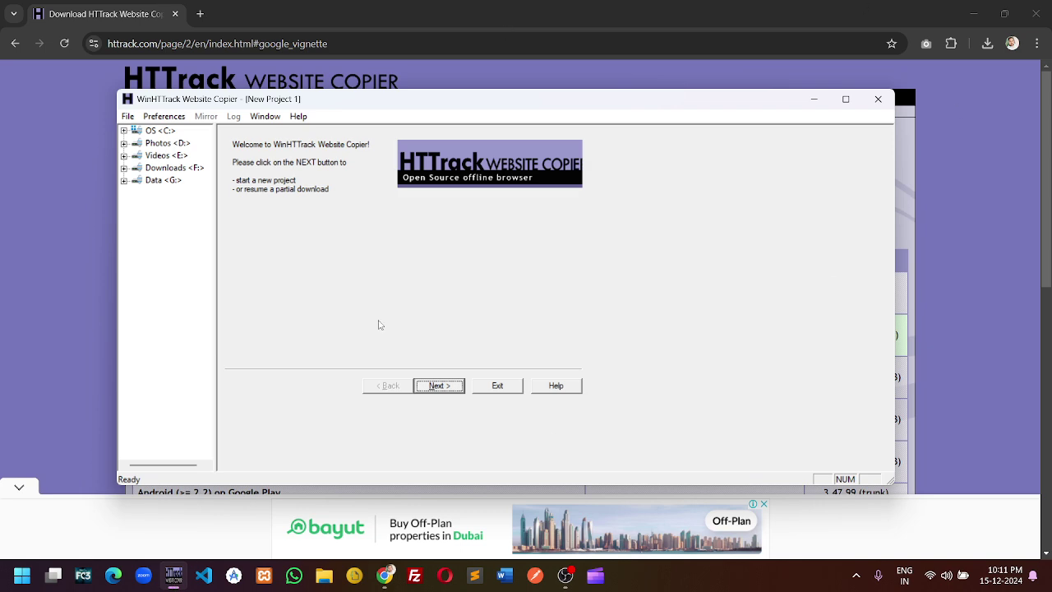
{"action": "left_click", "coordinate": [424, 388]}
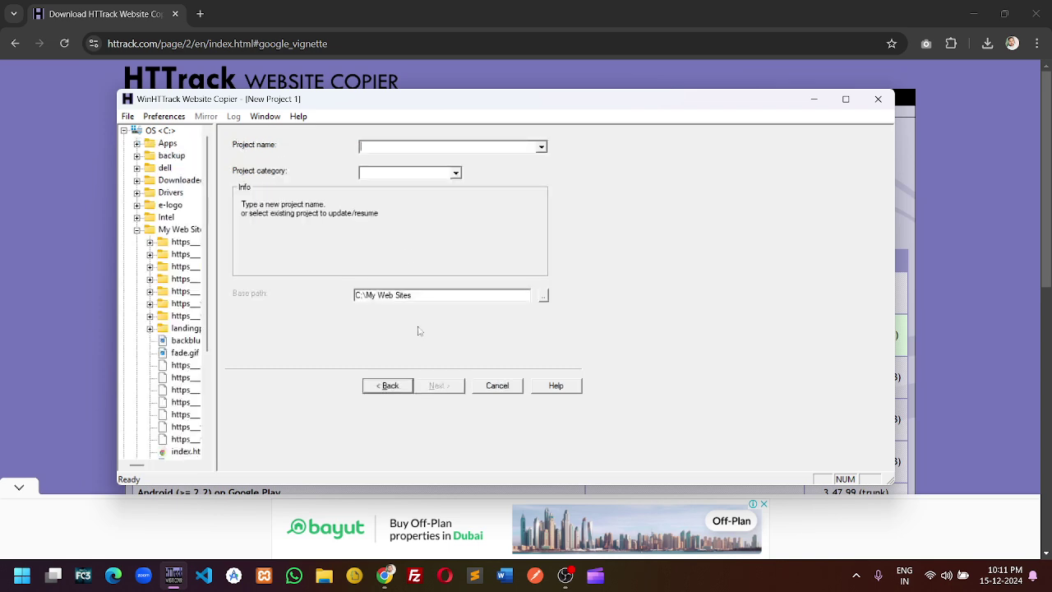
- Return to Chrome, search the web for themforest and open the ThemeForest website
{"action": "left_click", "coordinate": [320, 18]}
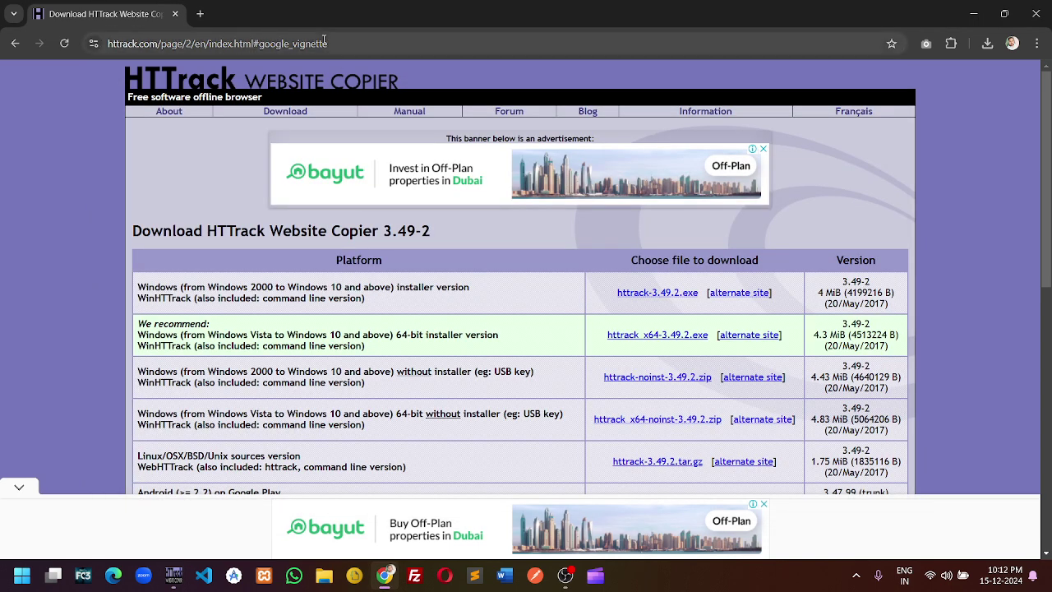
{"action": "left_click", "coordinate": [323, 39]}
{"action": "type", "text": "themforest"}
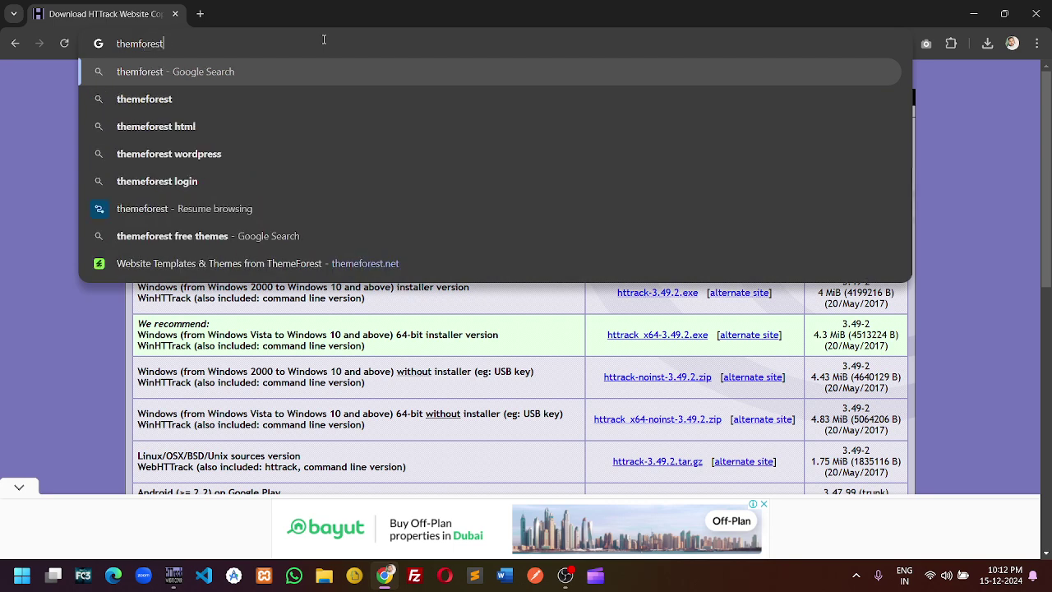
{"action": "key", "text": "Return"}
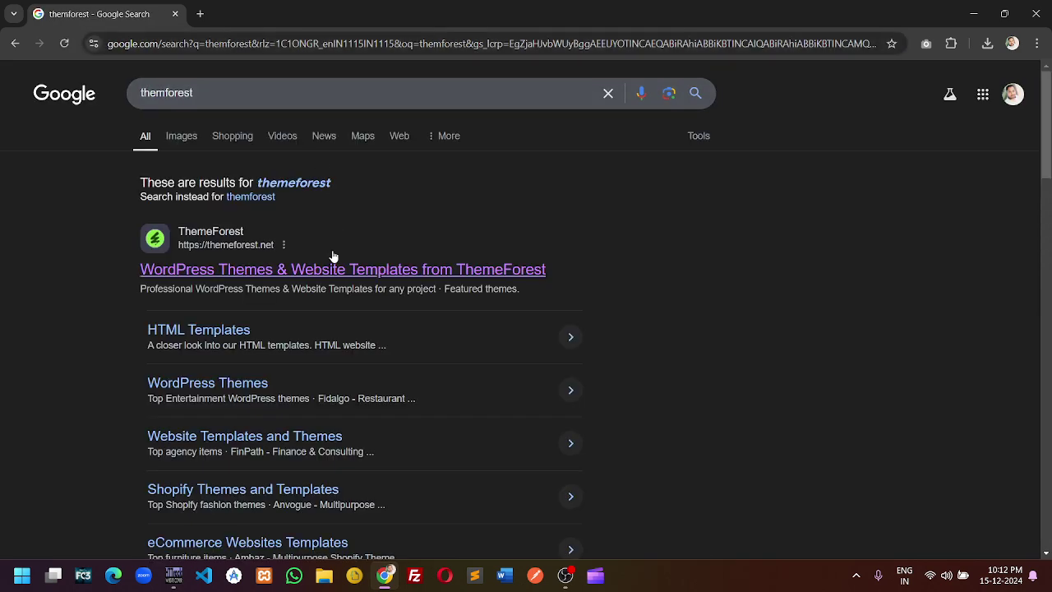
{"action": "left_click", "coordinate": [325, 271]}
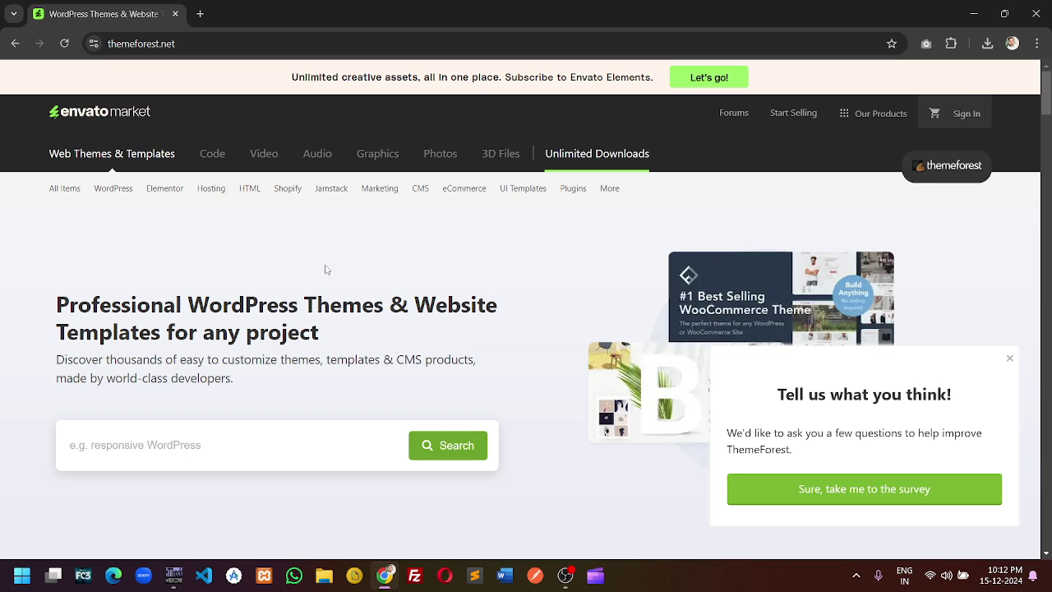
- Search ThemeForest for "ecommerce html"
{"action": "left_click", "coordinate": [214, 446]}
{"action": "type", "text": "ecommer"}
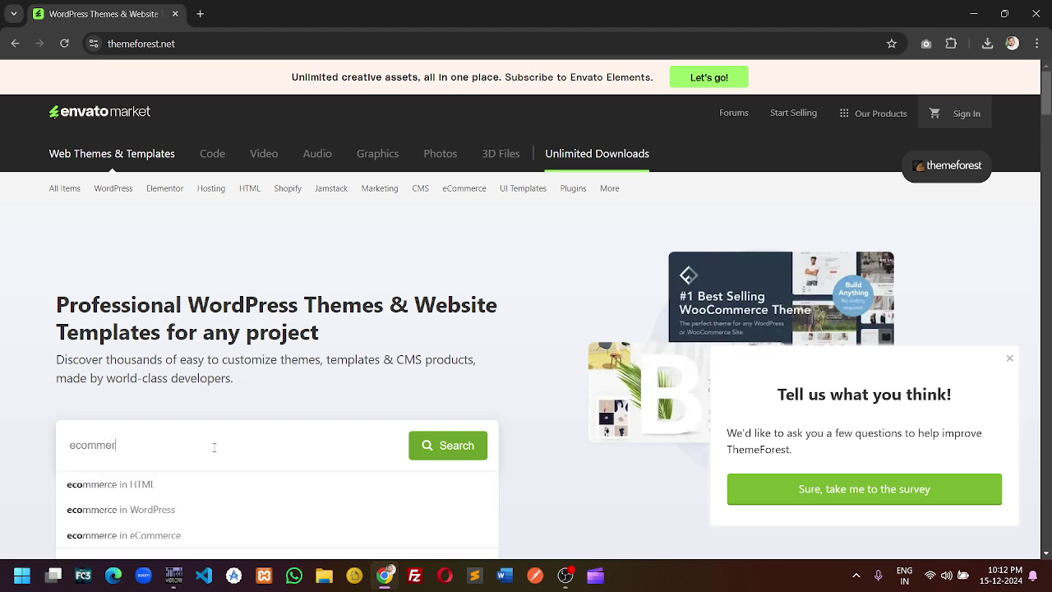
{"action": "type", "text": "ce html"}
{"action": "key", "text": "Return"}
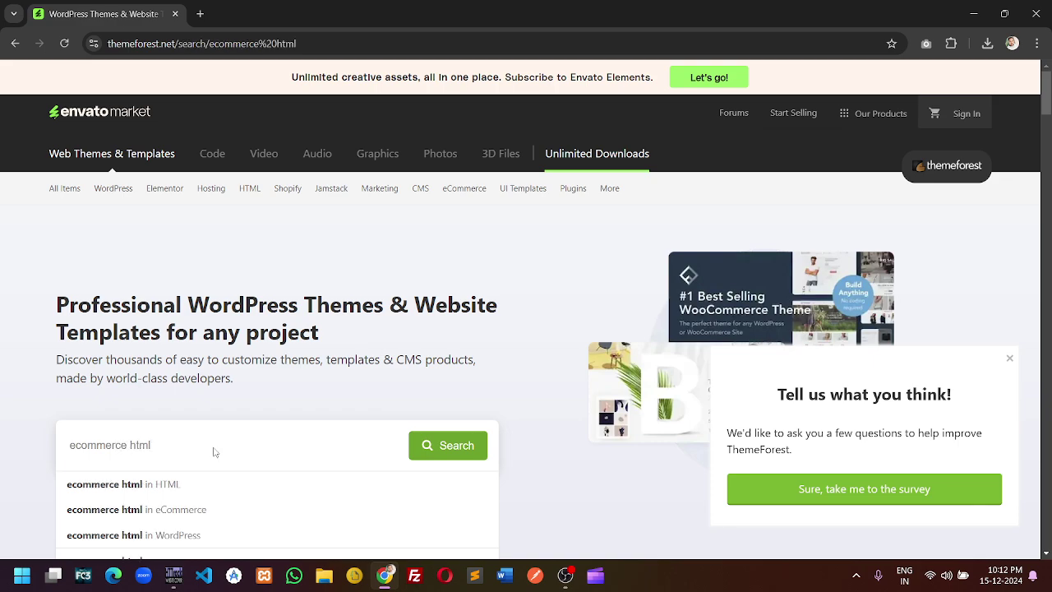
- Find the Electro electronics eCommerce HTML template in the results and open its full-screen live preview
{"action": "scroll", "coordinate": [665, 329], "scroll_direction": "down", "scroll_amount": 10}
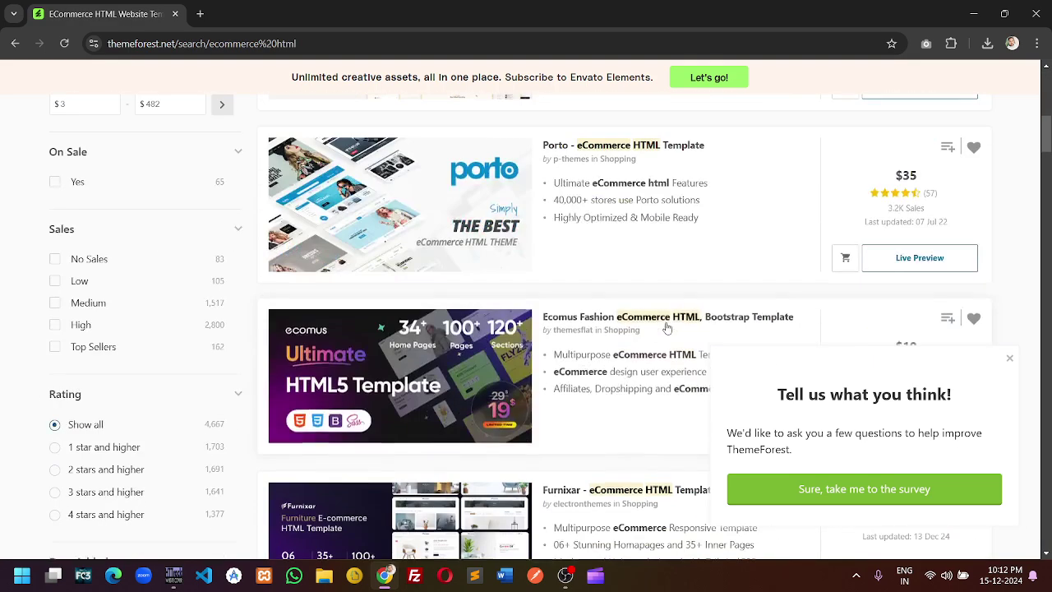
{"action": "scroll", "coordinate": [667, 328], "scroll_direction": "down", "scroll_amount": 10}
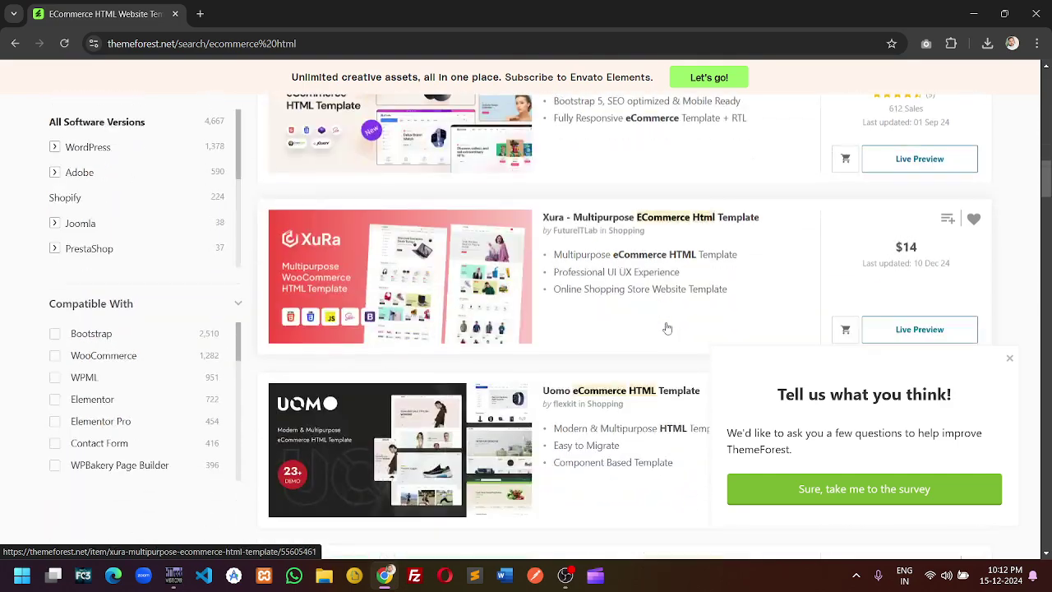
{"action": "scroll", "coordinate": [668, 328], "scroll_direction": "down", "scroll_amount": 10}
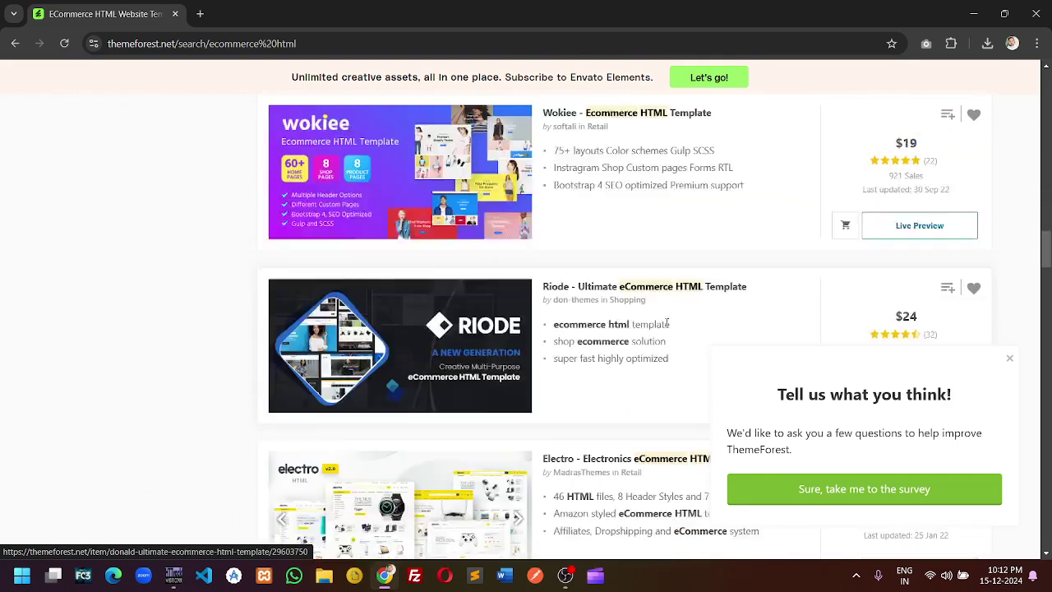
{"action": "left_click", "coordinate": [360, 259]}
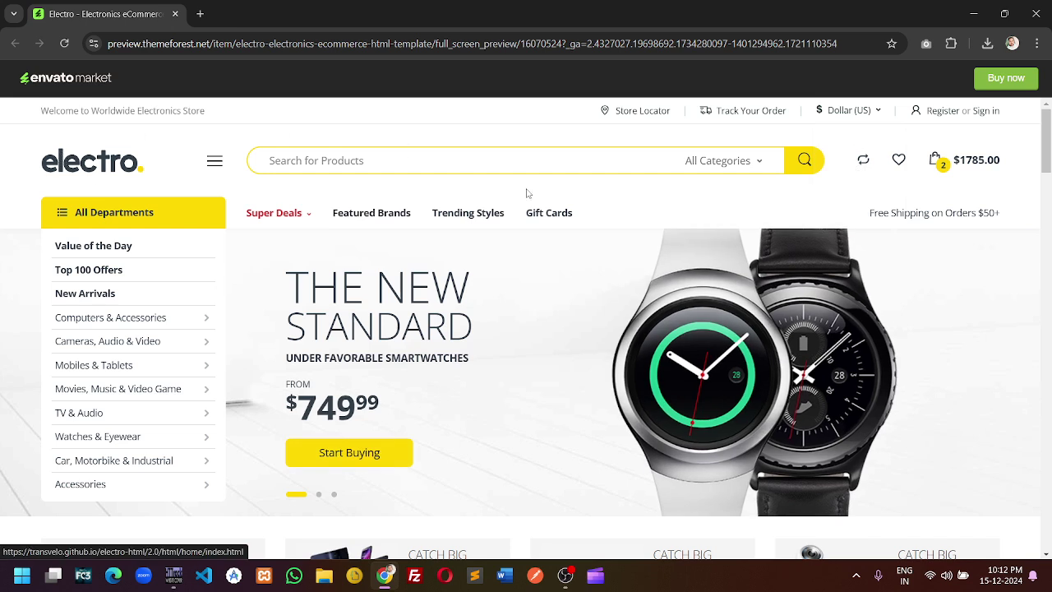
{"action": "left_click", "coordinate": [286, 44]}
{"action": "left_click", "coordinate": [299, 46]}
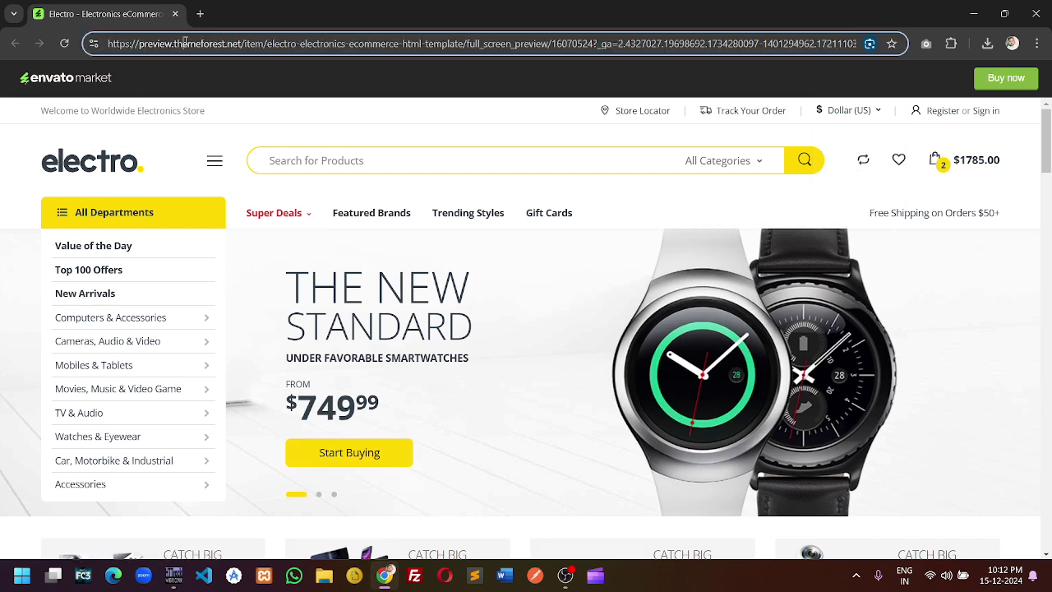
{"action": "left_click", "coordinate": [4, 138]}
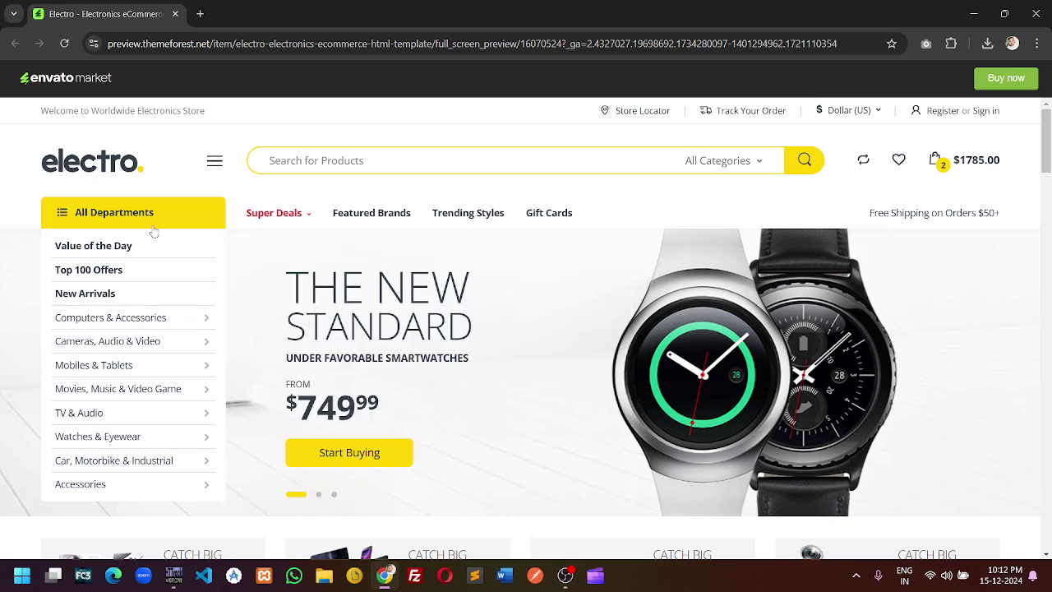
- Inspect the Electro logo, locate the preview iframe in the page code and open its source address transvelo.github.io/electro-html/2.0/html/home/index.html as a standalone page
{"action": "right_click", "coordinate": [93, 170]}
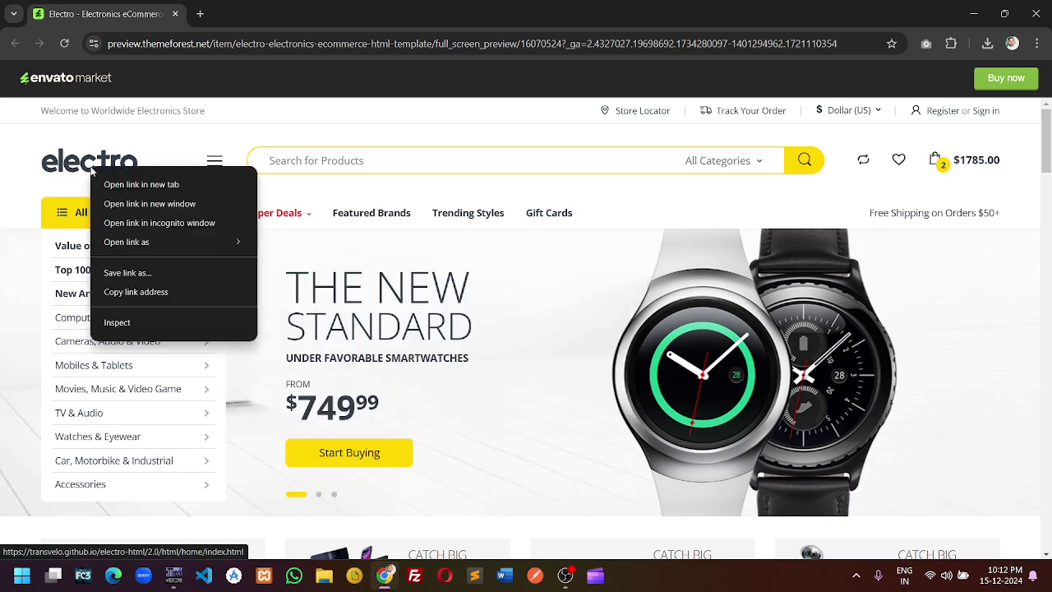
{"action": "left_click", "coordinate": [117, 322]}
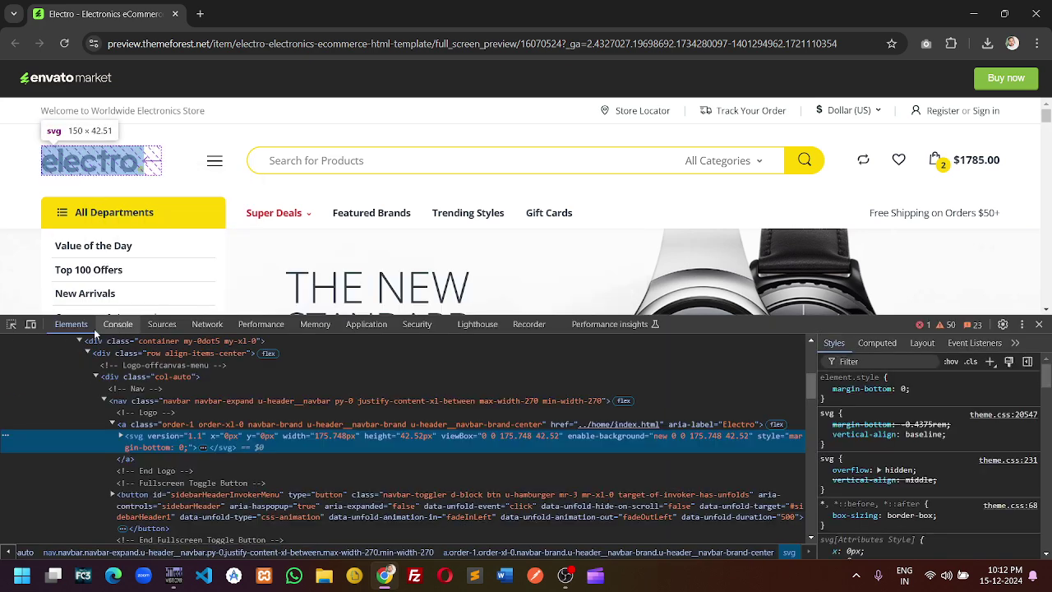
{"action": "scroll", "coordinate": [192, 388], "scroll_direction": "up", "scroll_amount": 5}
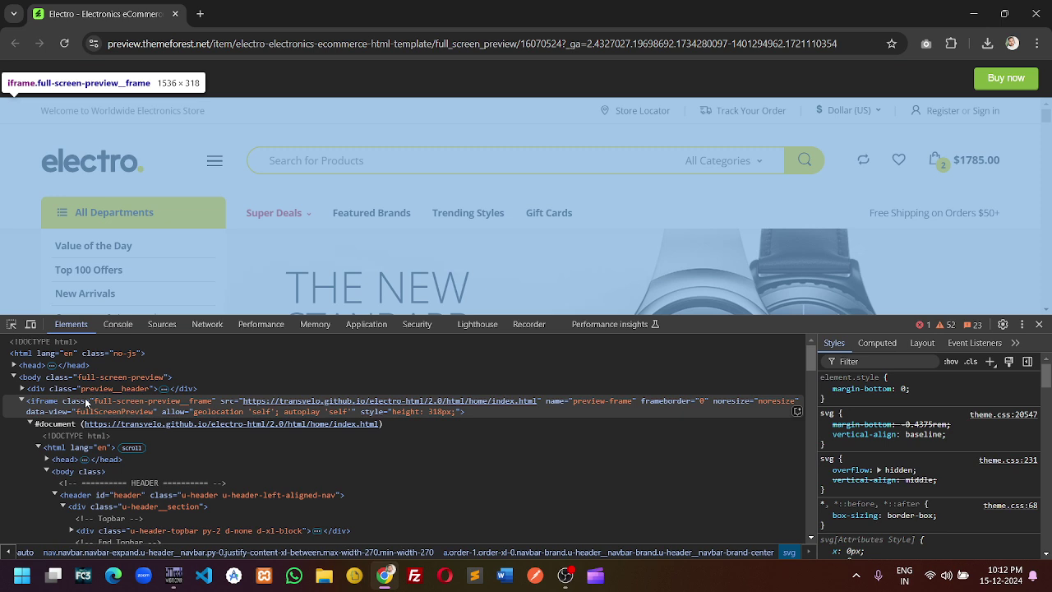
{"action": "right_click", "coordinate": [364, 405]}
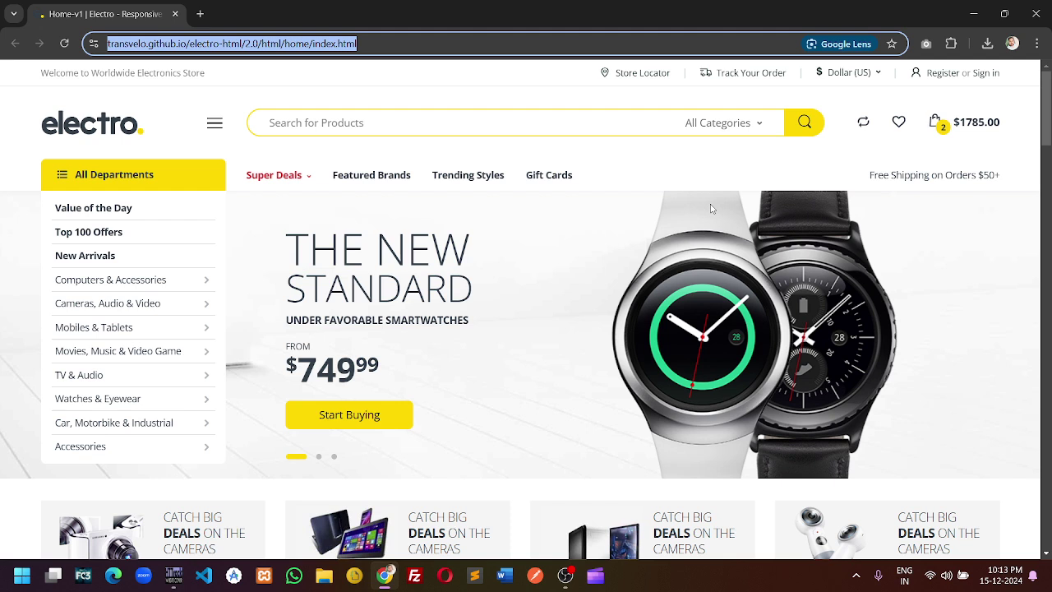
{"action": "left_click", "coordinate": [16, 105]}
- Select the standalone Electro page's address and switch back to the new project form in WinHTTrack
{"action": "left_click", "coordinate": [196, 47]}
{"action": "left_click", "coordinate": [173, 575]}
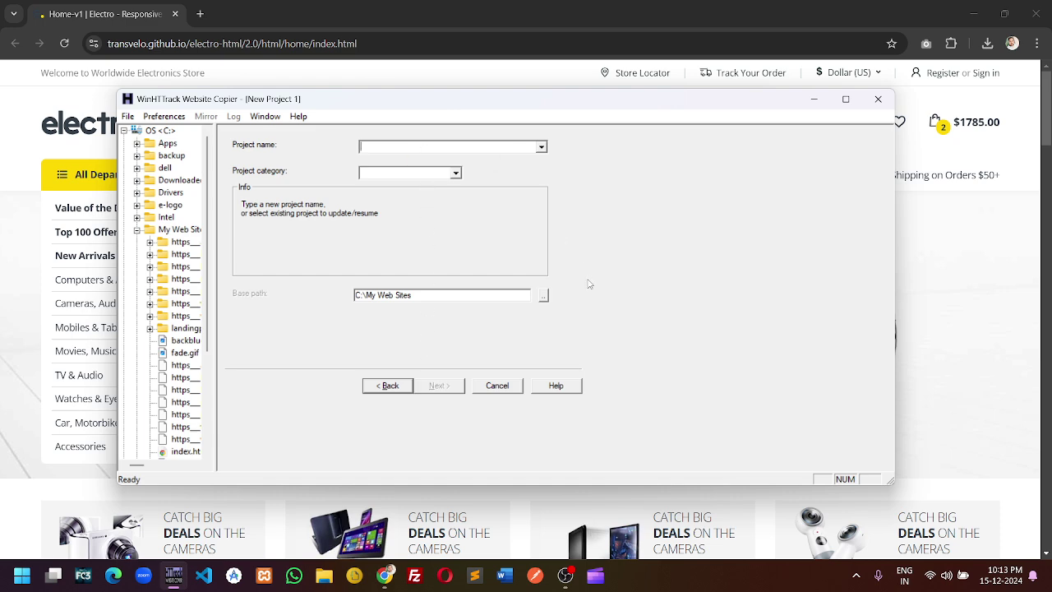
- Choose the existing project https___transvelo.github.io_electro-html_2.0_html_home_index.html and check the web address listed for its download
{"action": "key", "text": "Down"}
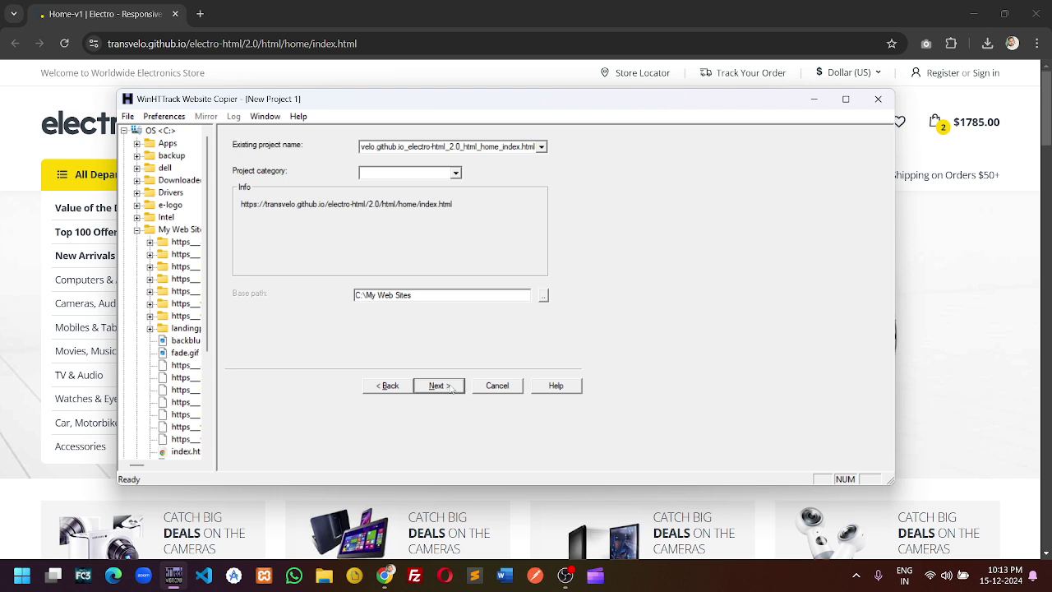
{"action": "left_click", "coordinate": [438, 386]}
{"action": "left_click", "coordinate": [372, 240]}
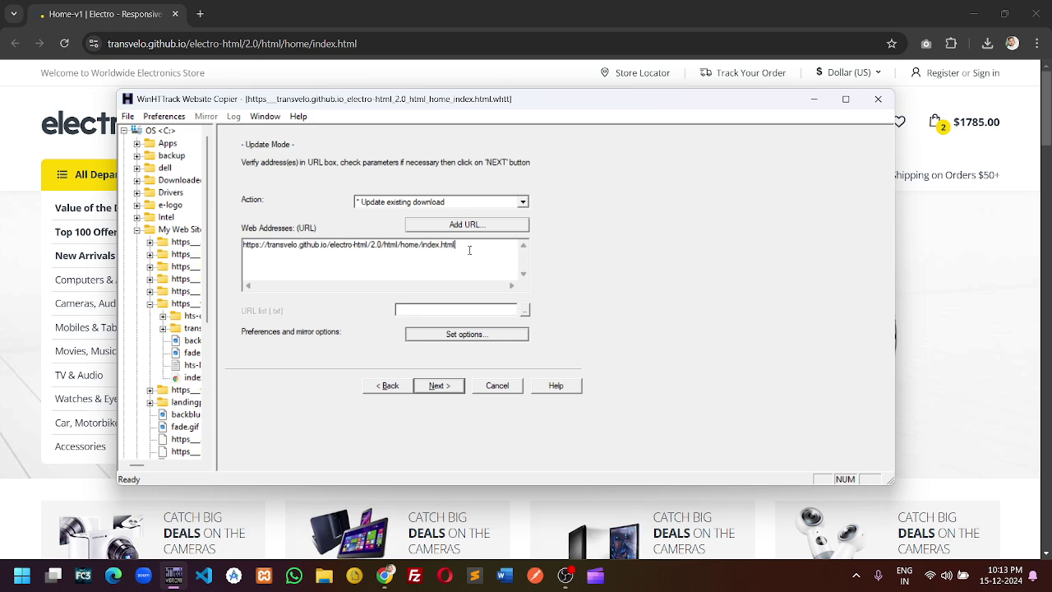
{"action": "key", "text": "ctrl+a"}
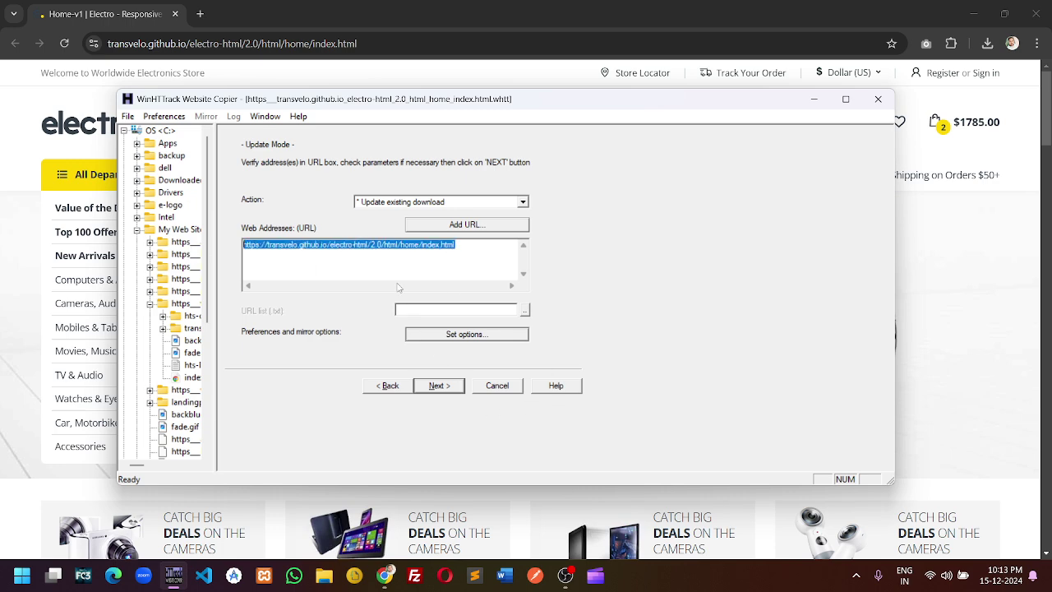
{"action": "left_click", "coordinate": [303, 251]}
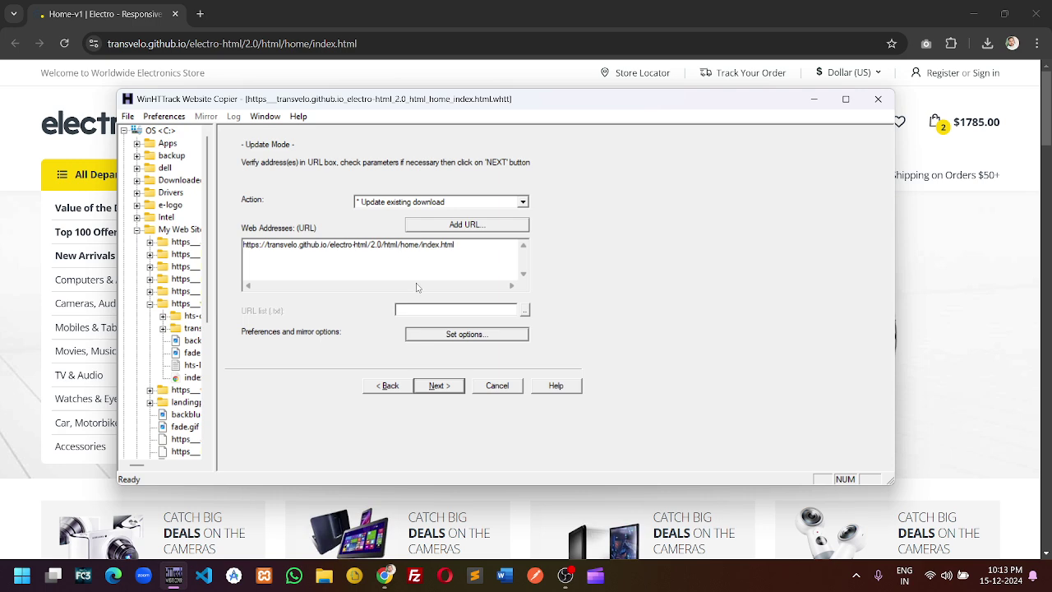
- Accept the Update existing download action and the default connection settings, and launch the mirroring of the Electro page
{"action": "left_click", "coordinate": [438, 388]}
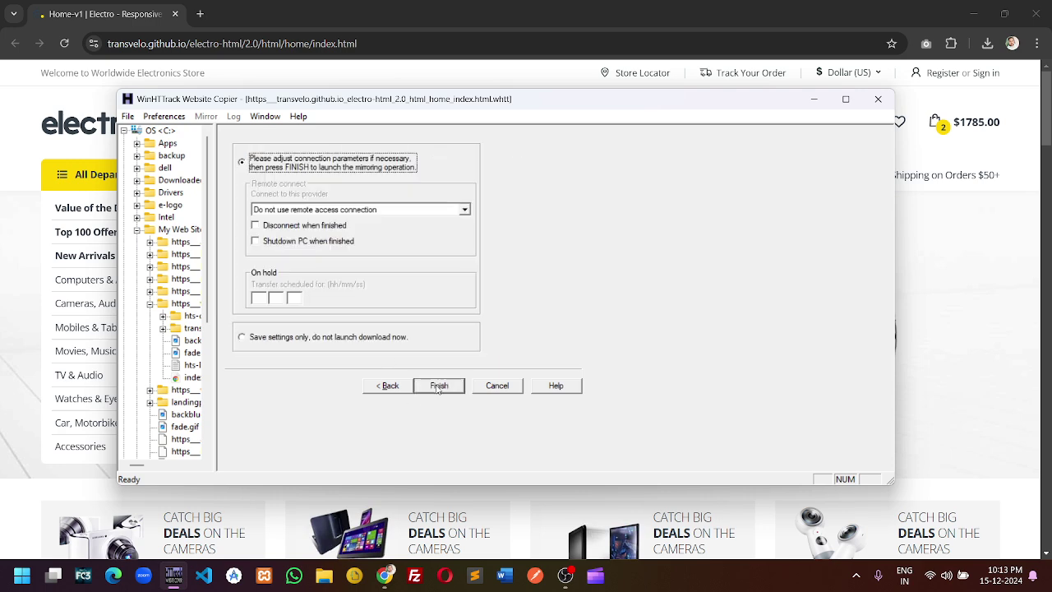
{"action": "left_click", "coordinate": [438, 386]}
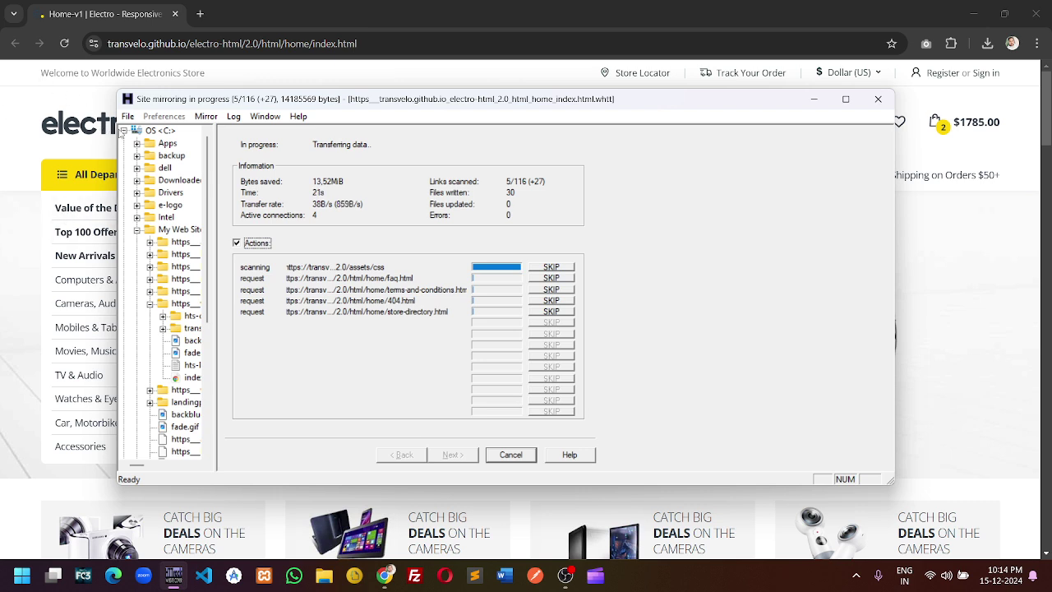
{"action": "left_click", "coordinate": [125, 131]}
{"action": "left_click", "coordinate": [124, 131]}
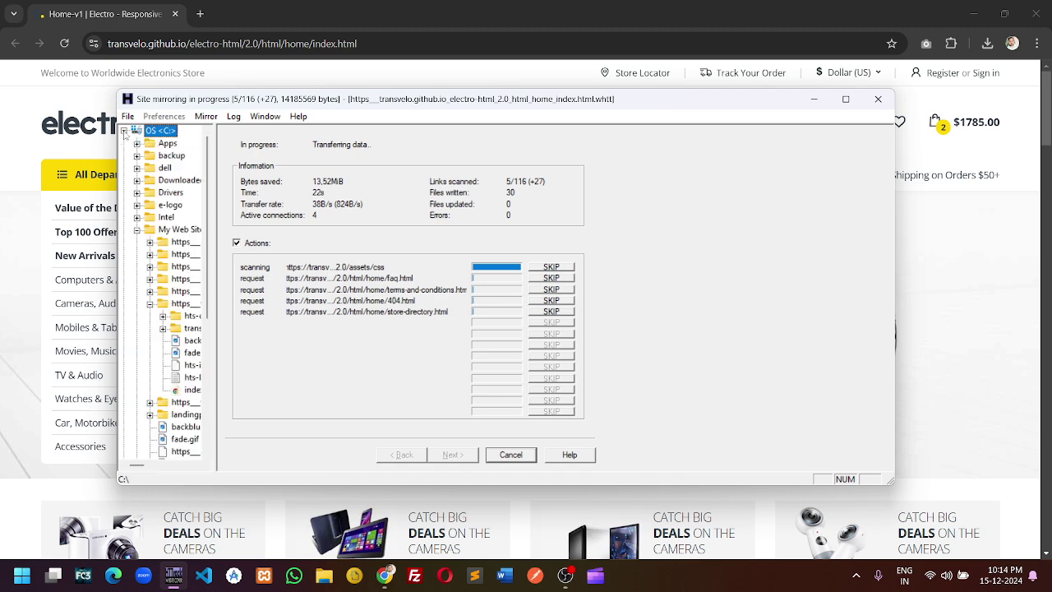